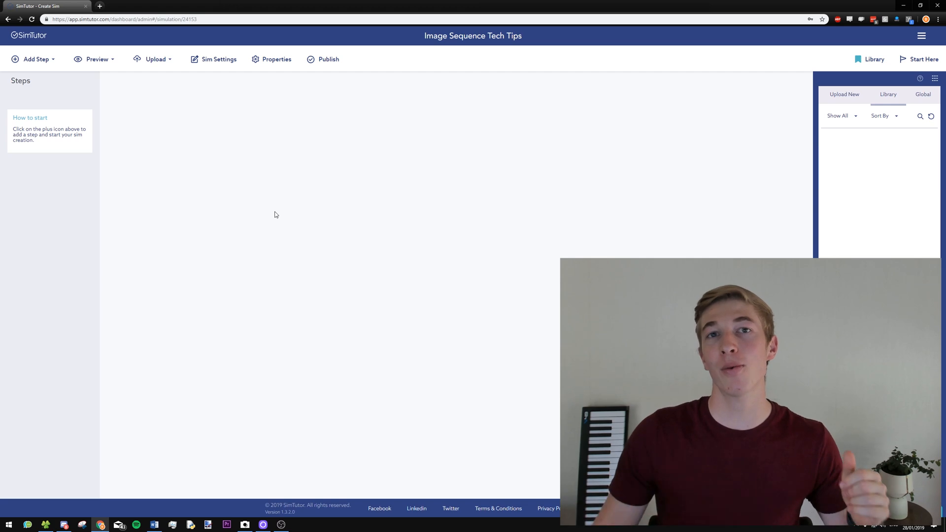
- Open the Tap Rotation image folder and examine the numbered file names of the first frames
{"action": "left_click", "coordinate": [46, 524]}
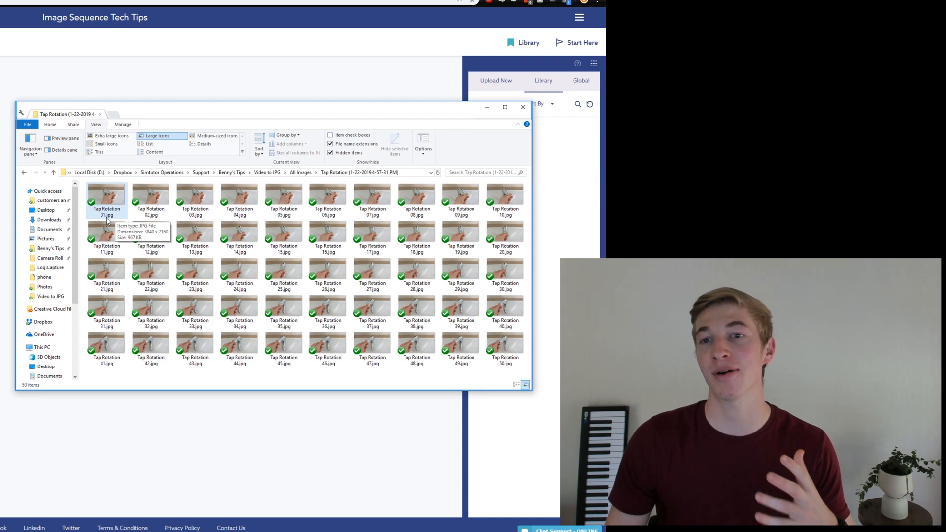
{"action": "left_click", "coordinate": [106, 197]}
{"action": "left_click", "coordinate": [225, 206]}
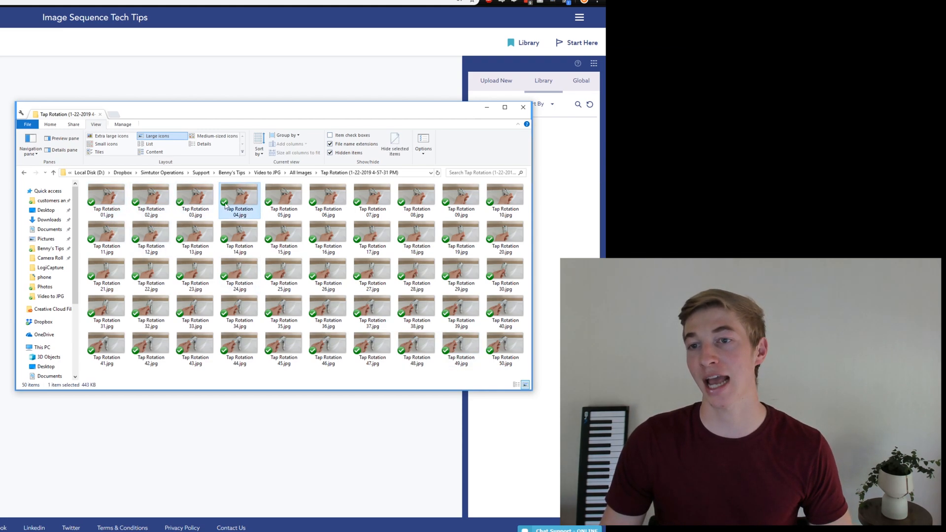
{"action": "left_click", "coordinate": [279, 207]}
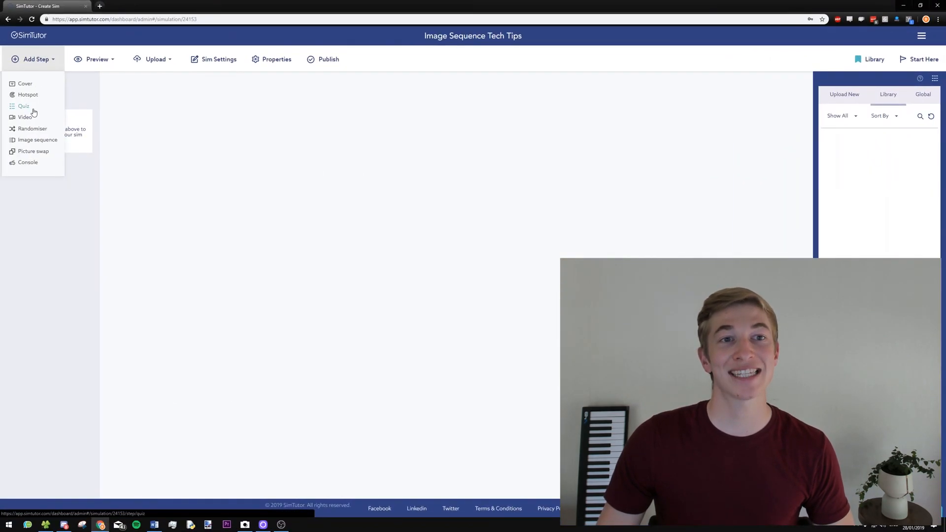
- Start a new Image Sequence step and name it "Tap Rotation"
{"action": "left_click", "coordinate": [31, 141]}
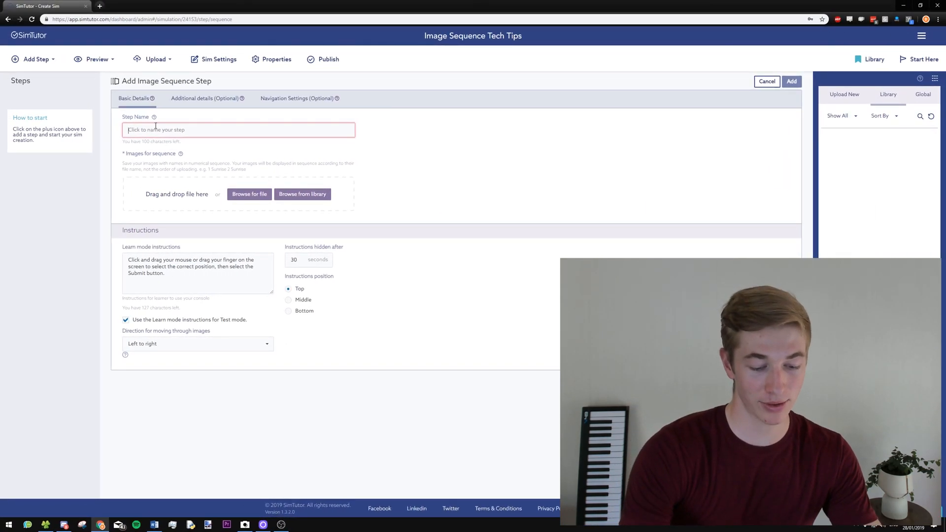
{"action": "type", "text": "Tap Rotatio"}
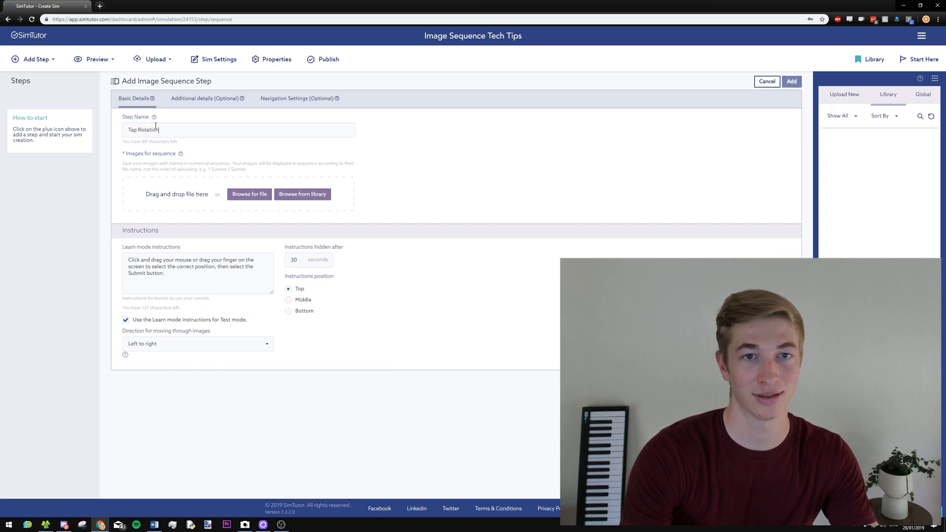
{"action": "type", "text": "n"}
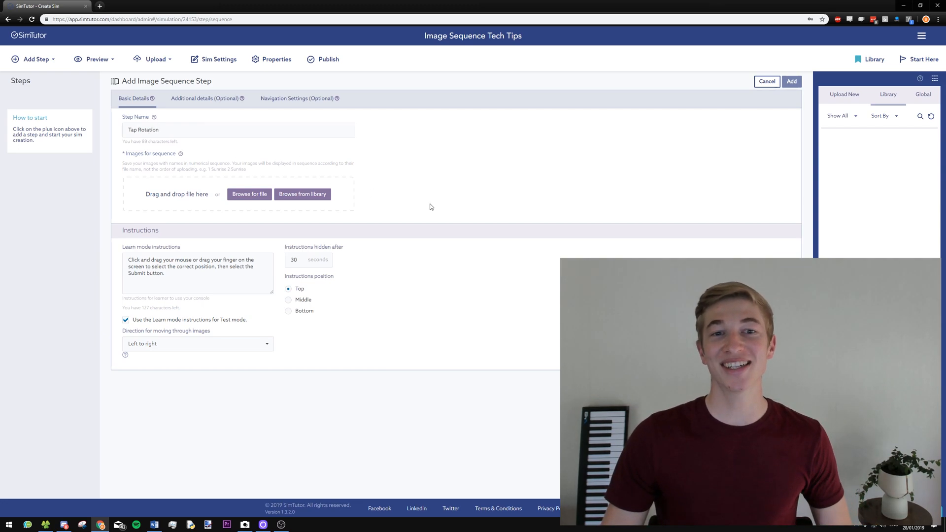
- Add all images from Tap Rotation 01.jpg to Tap Rotation 50.jpg in the folder to the step's image sequence
{"action": "key", "text": "alt+Tab"}
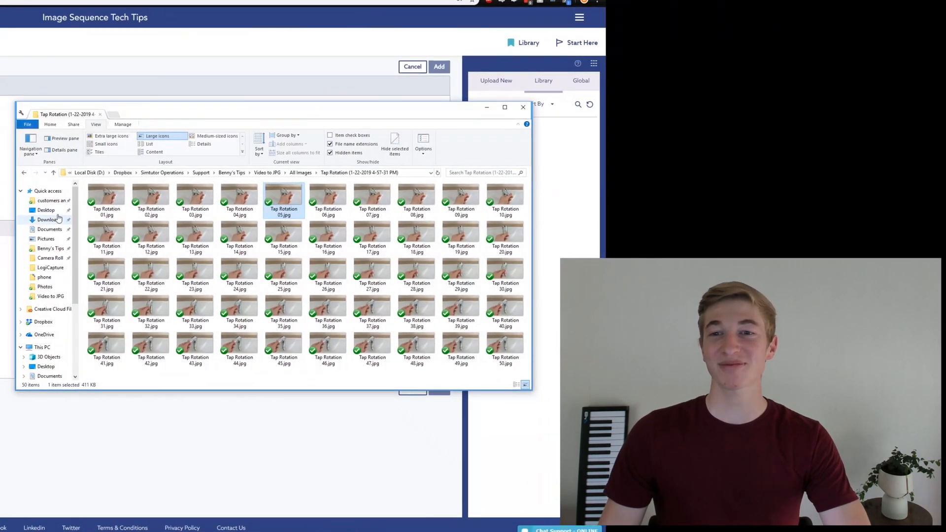
{"action": "left_click", "coordinate": [106, 197]}
{"action": "key", "text": "ctrl+a"}
{"action": "left_click", "coordinate": [114, 205]}
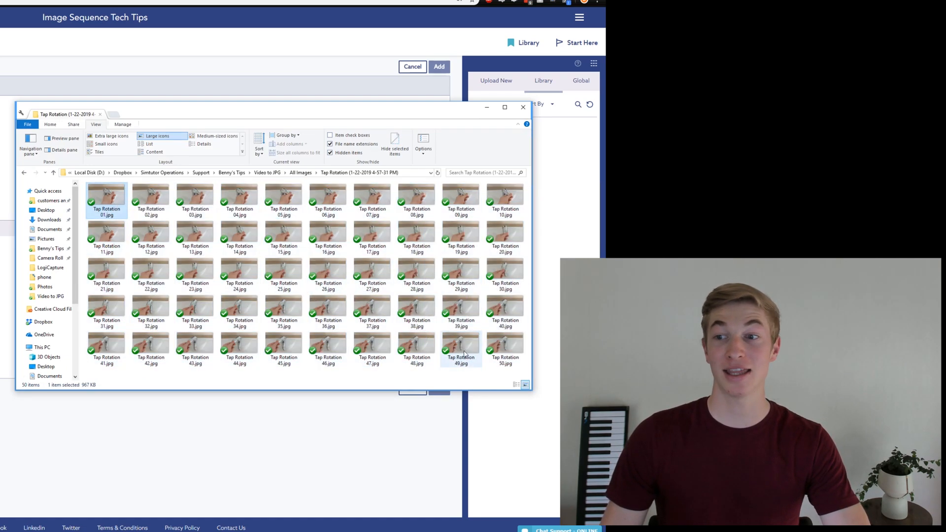
{"action": "left_click", "coordinate": [506, 350], "text": "shift"}
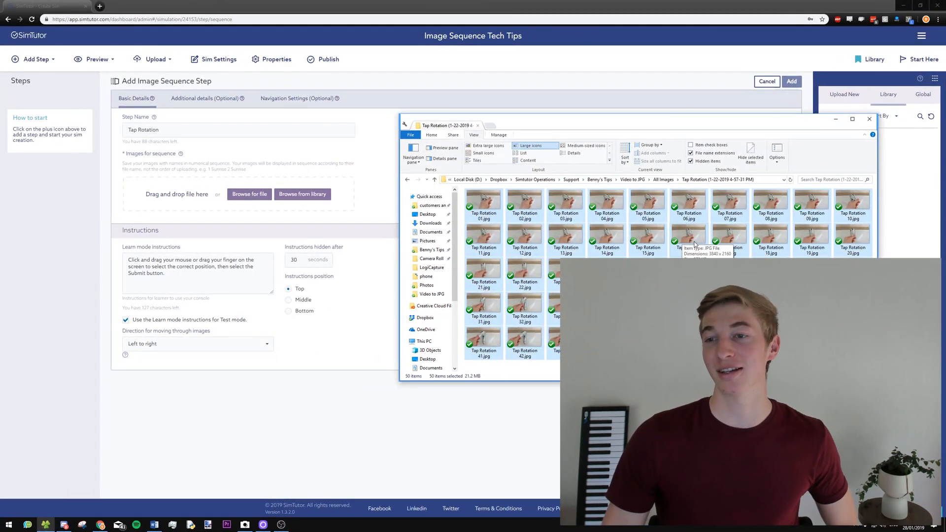
{"action": "left_click_drag", "start_coordinate": [250, 202], "coordinate": [252, 206]}
{"action": "left_click_drag", "start_coordinate": [525, 209], "coordinate": [208, 197]}
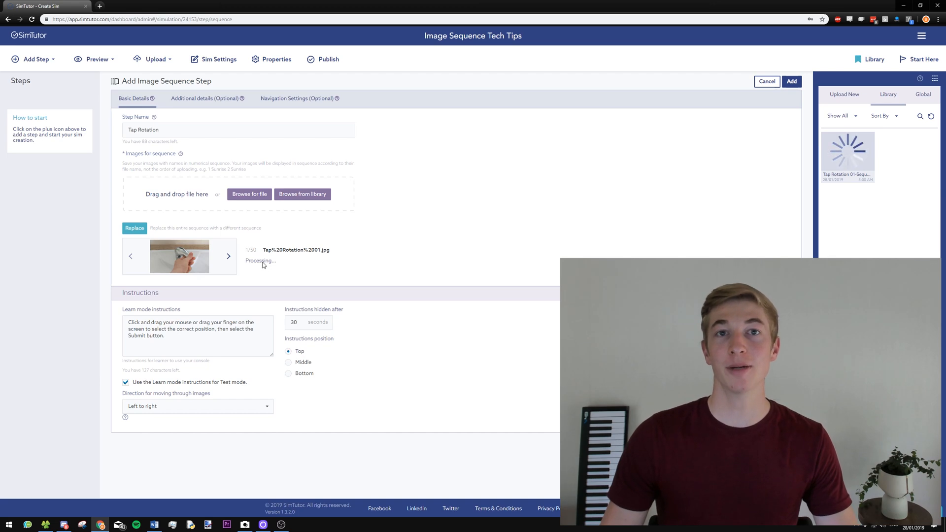
- Look through the uploaded sequence images, from the first one up to image 16, to check their order
{"action": "left_click", "coordinate": [228, 257]}
{"action": "left_click", "coordinate": [228, 257]}
{"action": "left_click", "coordinate": [228, 257]}
{"action": "triple_click", "coordinate": [229, 257]}
{"action": "triple_click", "coordinate": [229, 257]}
{"action": "triple_click", "coordinate": [229, 257]}
{"action": "triple_click", "coordinate": [229, 257]}
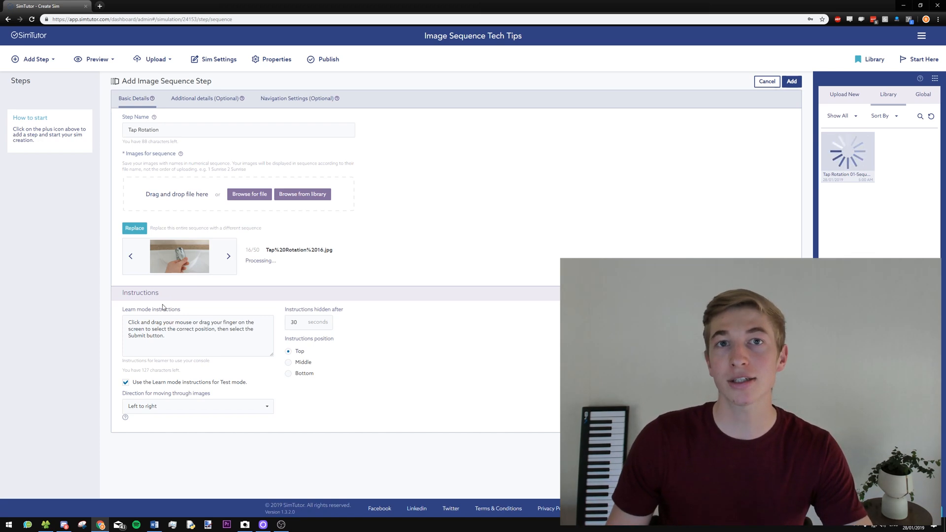
- Replace the learn mode instructions with "Click and drag horizontally to change the tap to a cold temperature"
{"action": "triple_click", "coordinate": [178, 339]}
{"action": "type", "text": "Click and drag horizonta"}
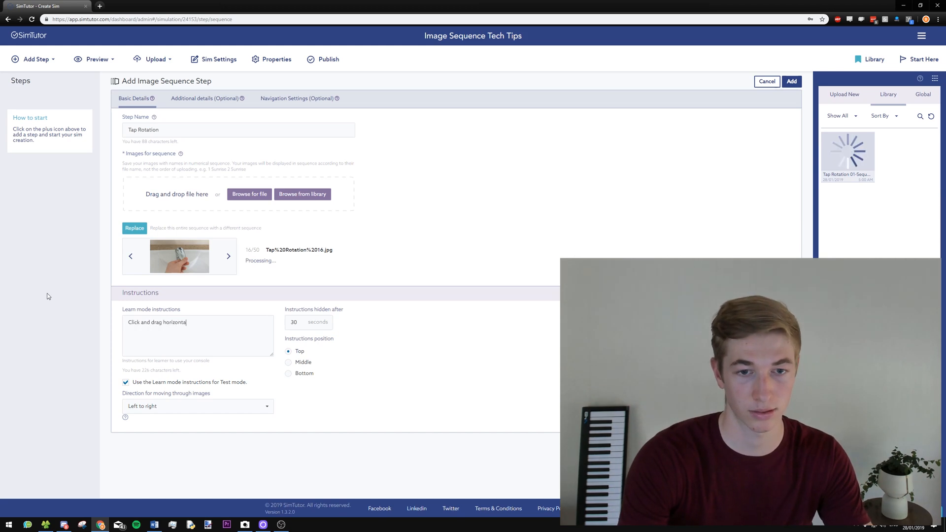
{"action": "type", "text": "lly to change the tap to a cold temperature"}
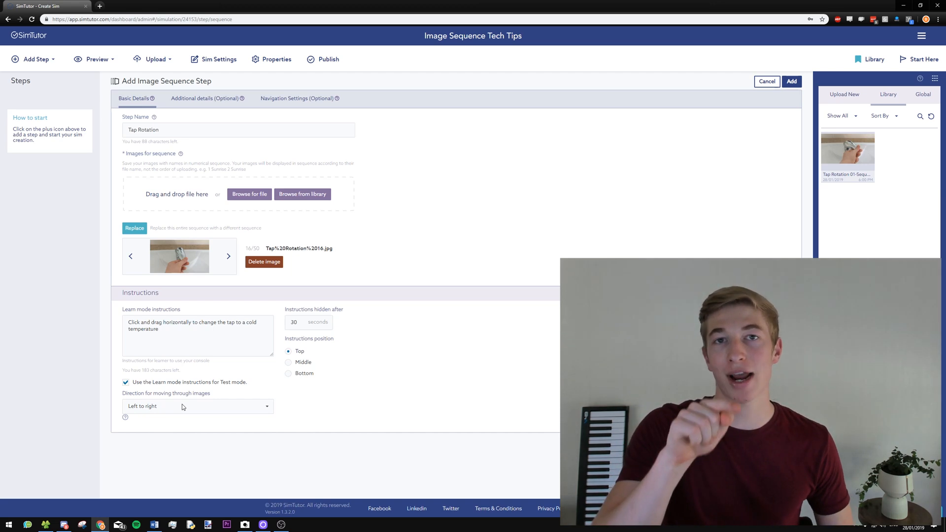
- Check which way the tap moves between images, set the direction for moving through images to Right to left, and add the step
{"action": "left_click", "coordinate": [230, 257]}
{"action": "left_click", "coordinate": [230, 257]}
{"action": "left_click", "coordinate": [130, 259]}
{"action": "left_click", "coordinate": [131, 259]}
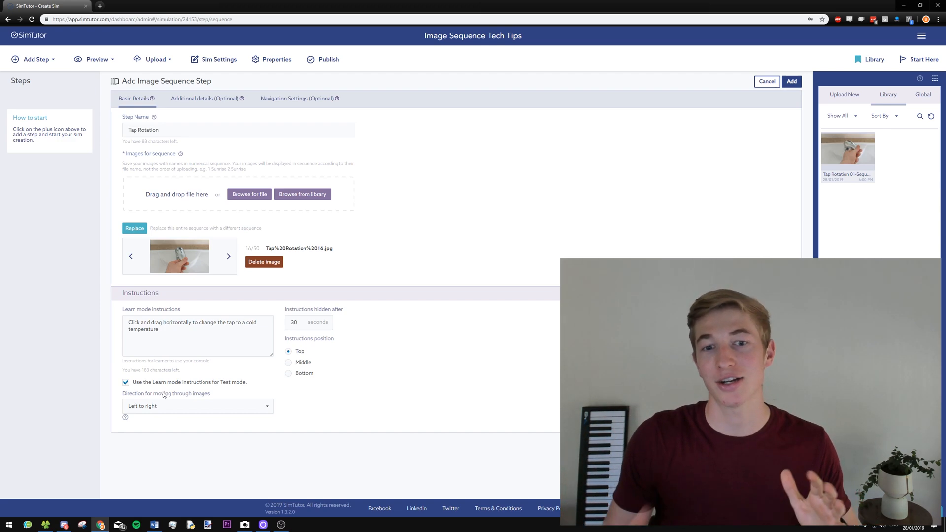
{"action": "left_click", "coordinate": [163, 407]}
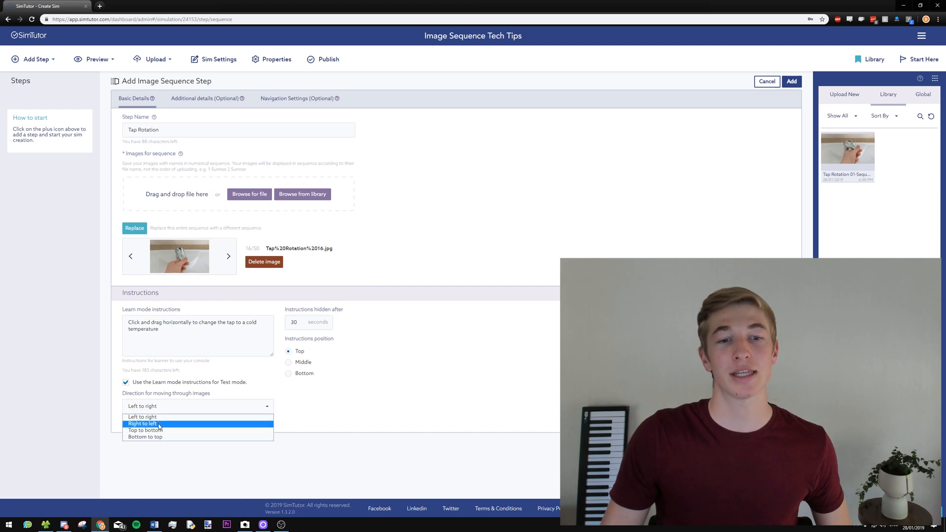
{"action": "left_click", "coordinate": [159, 425]}
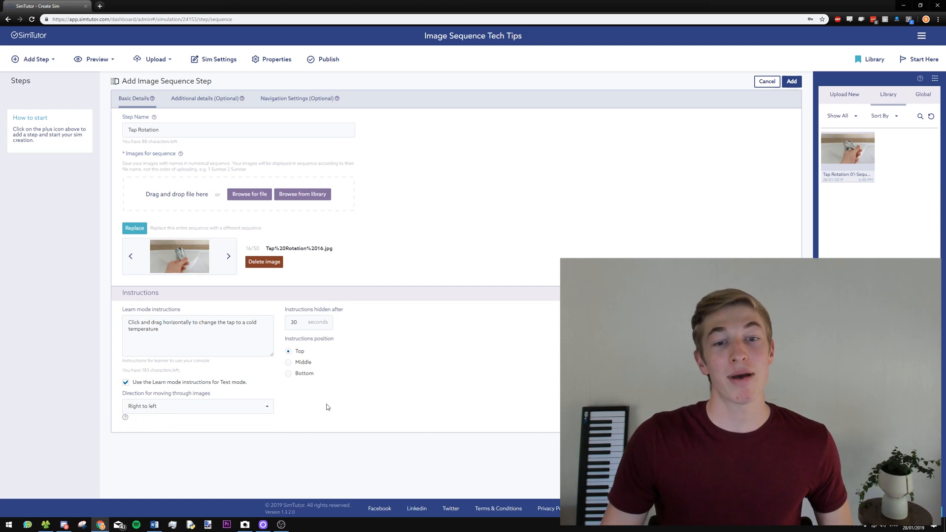
{"action": "left_click", "coordinate": [791, 82]}
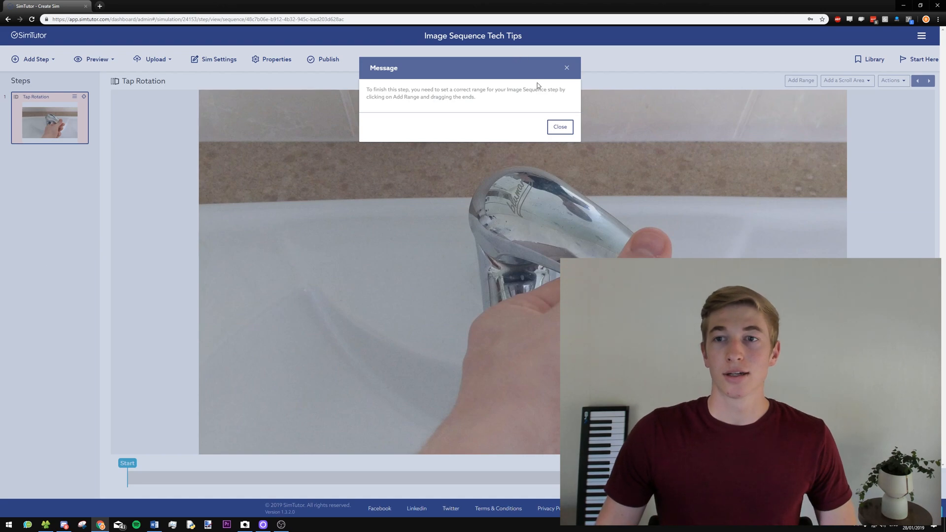
{"action": "left_click", "coordinate": [553, 129]}
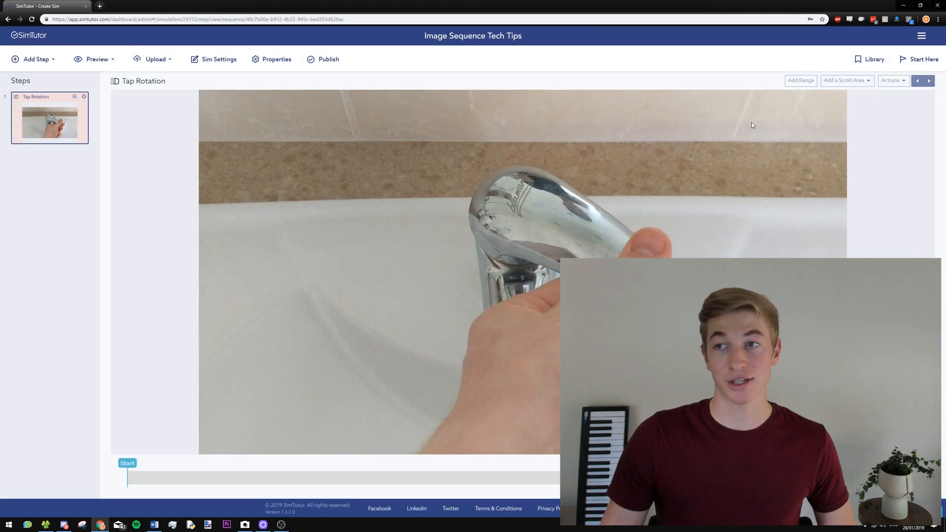
- Add a correct range covering images 1 to 12, and move the Start marker to the image where the tap points straight forward
{"action": "left_click", "coordinate": [794, 82]}
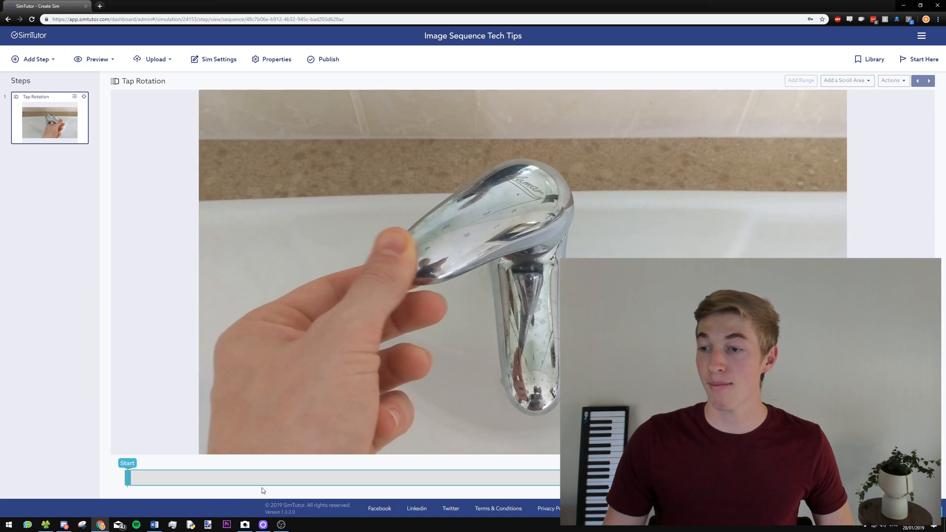
{"action": "left_click_drag", "start_coordinate": [581, 476], "coordinate": [348, 475]}
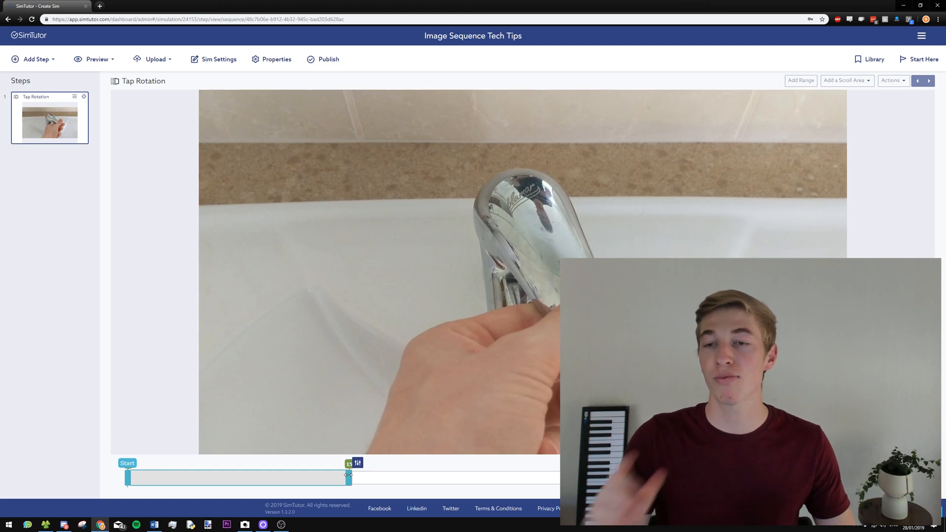
{"action": "left_click_drag", "start_coordinate": [347, 479], "coordinate": [302, 479]}
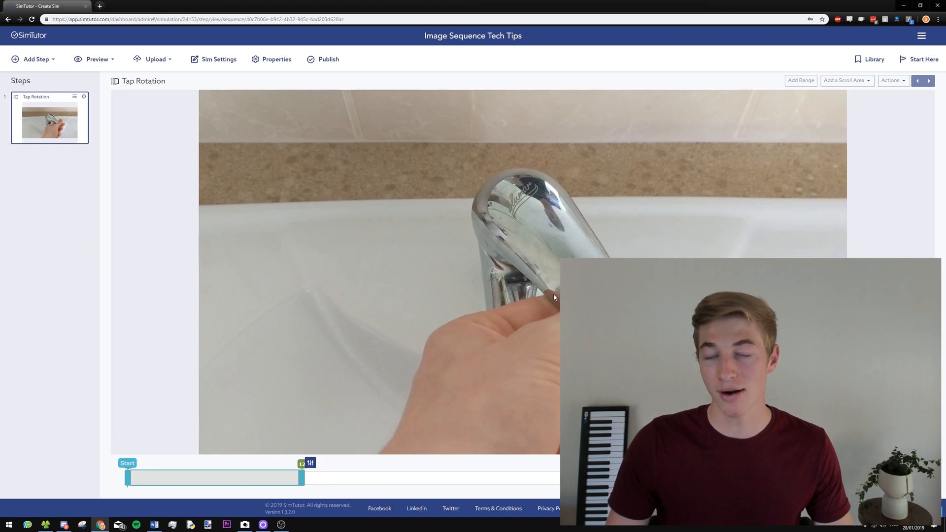
{"action": "mouse_move", "coordinate": [302, 478]}
{"action": "left_mouse_down"}
{"action": "mouse_move", "coordinate": [177, 479]}
{"action": "mouse_move", "coordinate": [316, 479]}
{"action": "mouse_move", "coordinate": [301, 479]}
{"action": "left_mouse_up"}
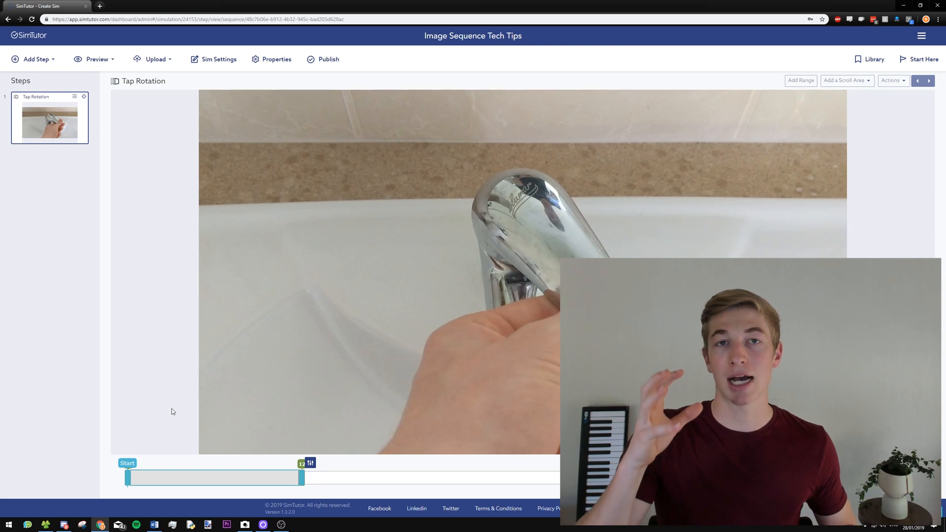
{"action": "left_click", "coordinate": [134, 463]}
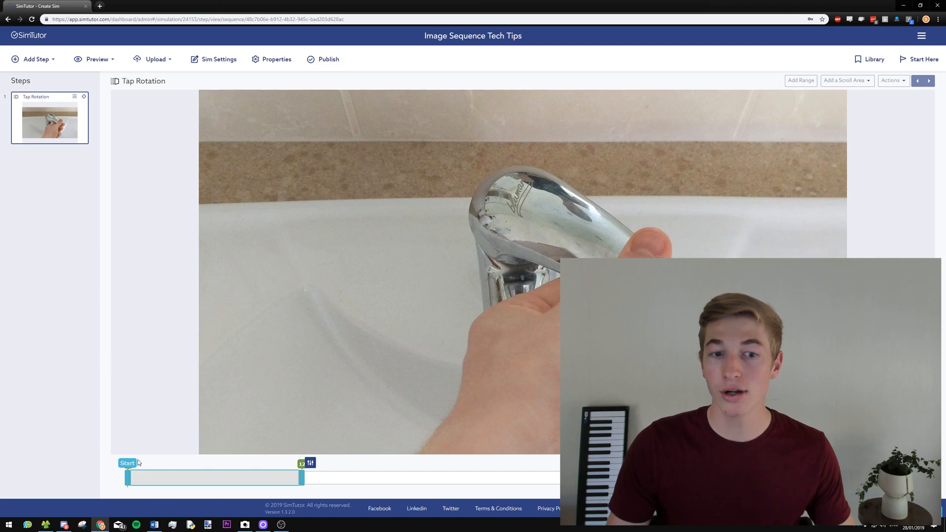
{"action": "mouse_move", "coordinate": [124, 463]}
{"action": "left_mouse_down"}
{"action": "mouse_move", "coordinate": [142, 471]}
{"action": "mouse_move", "coordinate": [487, 476]}
{"action": "mouse_move", "coordinate": [474, 476]}
{"action": "left_mouse_up"}
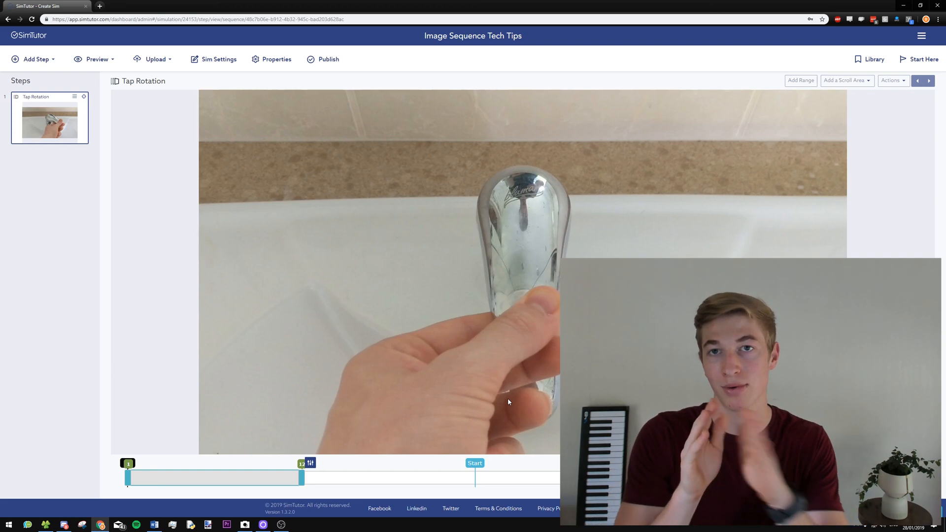
- Preview the simulation in Learn mode, rotate the tap handle sideways into the cold range, and submit the answer
{"action": "left_click", "coordinate": [99, 60]}
{"action": "left_click", "coordinate": [96, 85]}
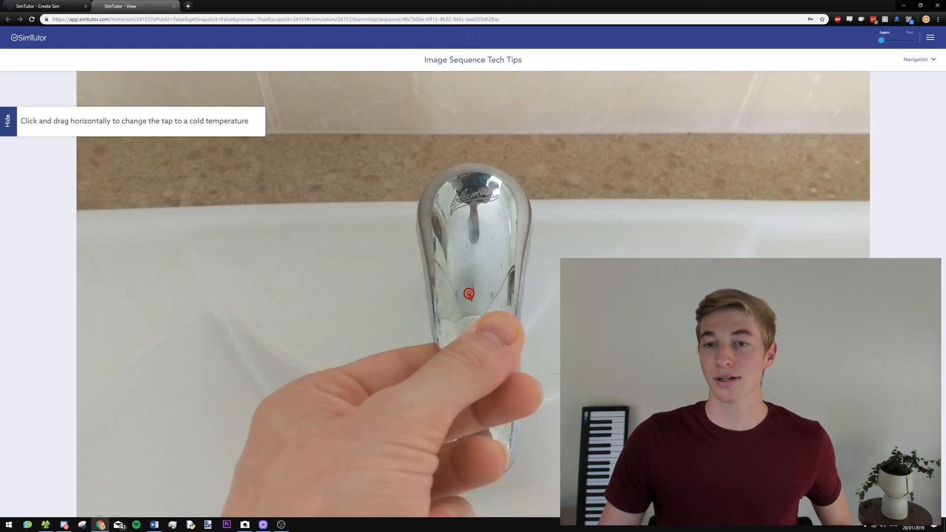
{"action": "left_click", "coordinate": [478, 315]}
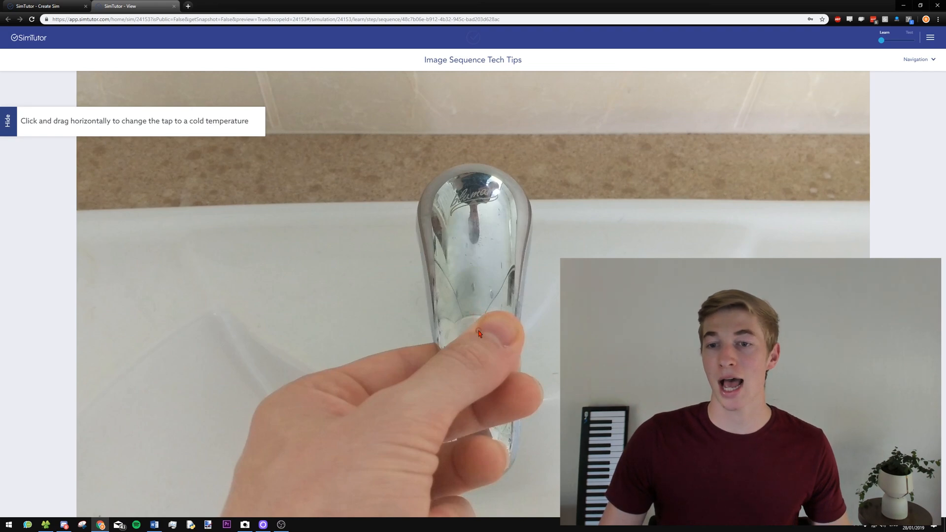
{"action": "left_click", "coordinate": [478, 331]}
{"action": "left_click_drag", "start_coordinate": [478, 332], "coordinate": [563, 317]}
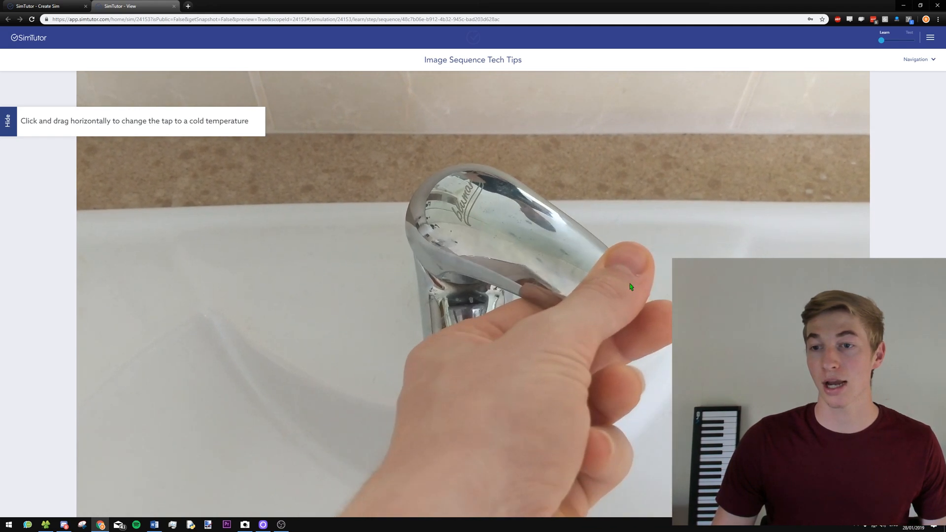
{"action": "mouse_move", "coordinate": [630, 284]}
{"action": "left_mouse_down"}
{"action": "mouse_move", "coordinate": [481, 304]}
{"action": "mouse_move", "coordinate": [610, 288]}
{"action": "mouse_move", "coordinate": [323, 302]}
{"action": "mouse_move", "coordinate": [581, 296]}
{"action": "mouse_move", "coordinate": [619, 273]}
{"action": "mouse_move", "coordinate": [483, 317]}
{"action": "mouse_move", "coordinate": [492, 312]}
{"action": "mouse_move", "coordinate": [437, 310]}
{"action": "mouse_move", "coordinate": [622, 270]}
{"action": "left_mouse_up"}
{"action": "left_click", "coordinate": [901, 486]}
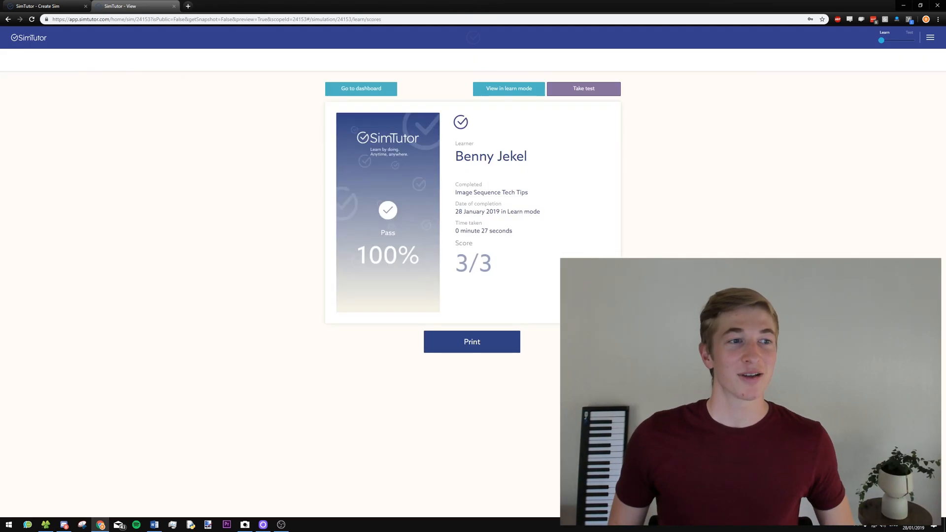